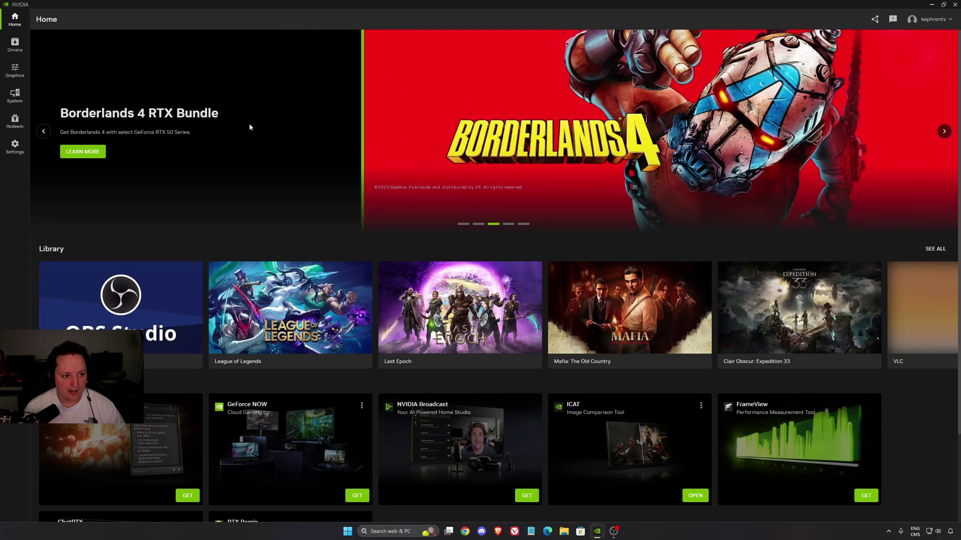
Open the Drivers page showing GeForce Game Ready Driver 581.08 as up to date
{"action": "left_click", "coordinate": [13, 49]}
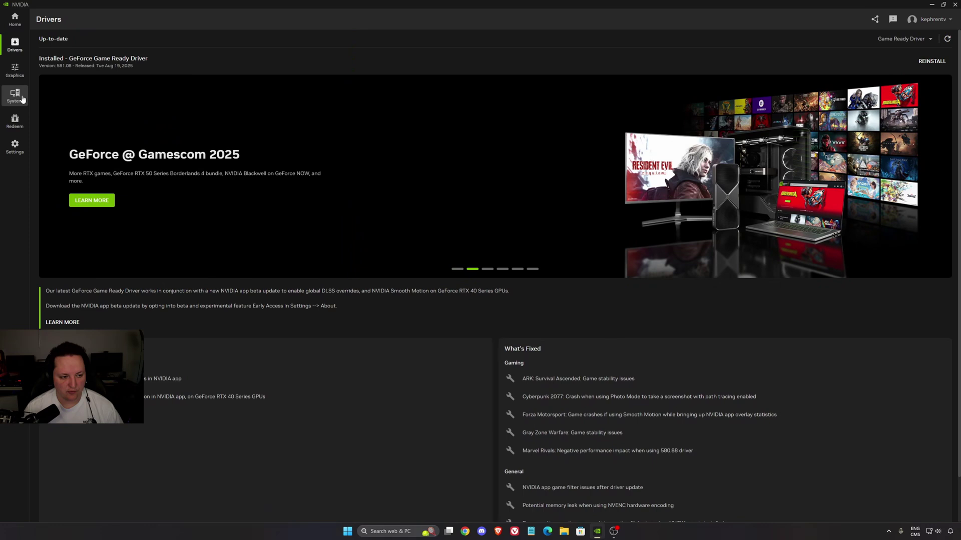
Review the Graphics Global Settings and Ready or Not's program settings, then return to Global Settings
{"action": "left_click", "coordinate": [14, 70]}
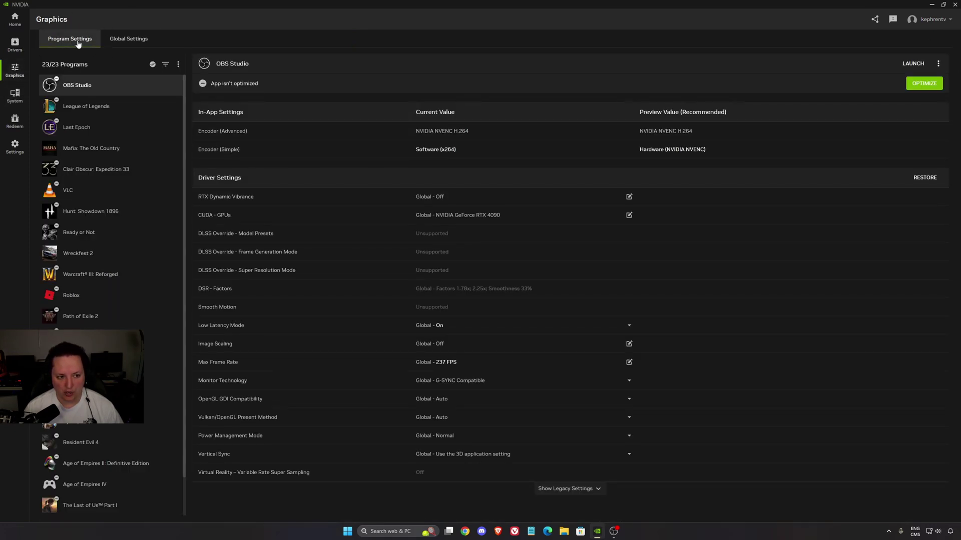
{"action": "left_click", "coordinate": [134, 40]}
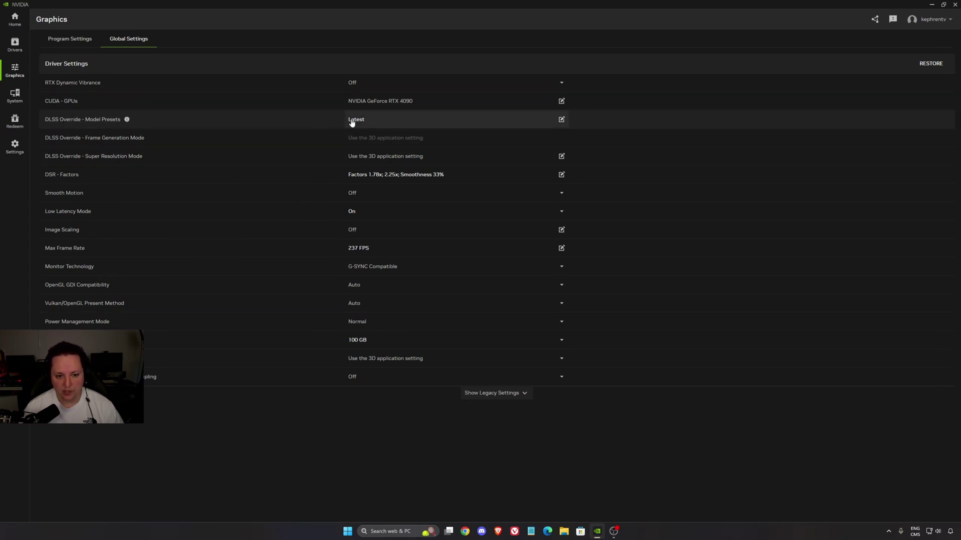
{"action": "left_click", "coordinate": [70, 39]}
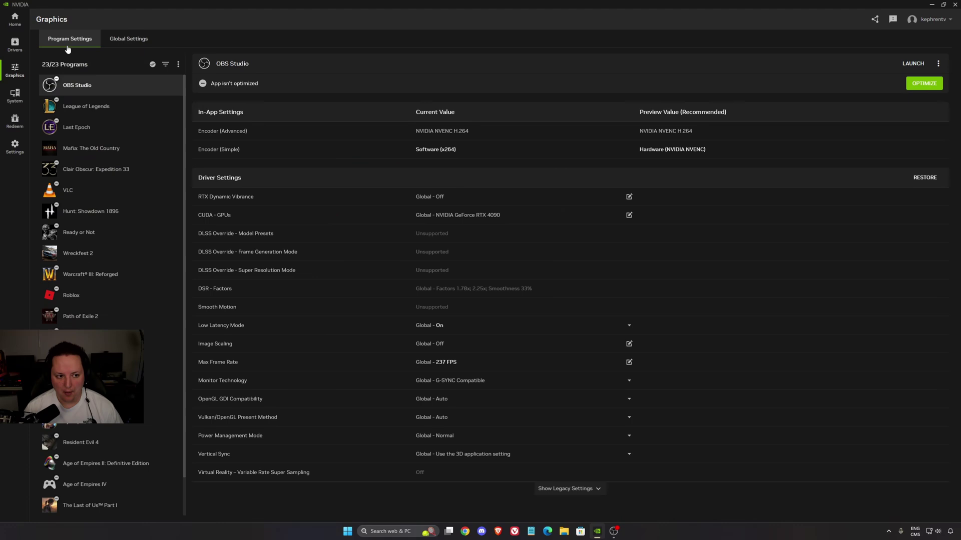
{"action": "scroll", "coordinate": [110, 250], "scroll_direction": "down", "scroll_amount": 5}
{"action": "left_click", "coordinate": [79, 190]}
{"action": "scroll", "coordinate": [406, 228], "scroll_direction": "down", "scroll_amount": 1}
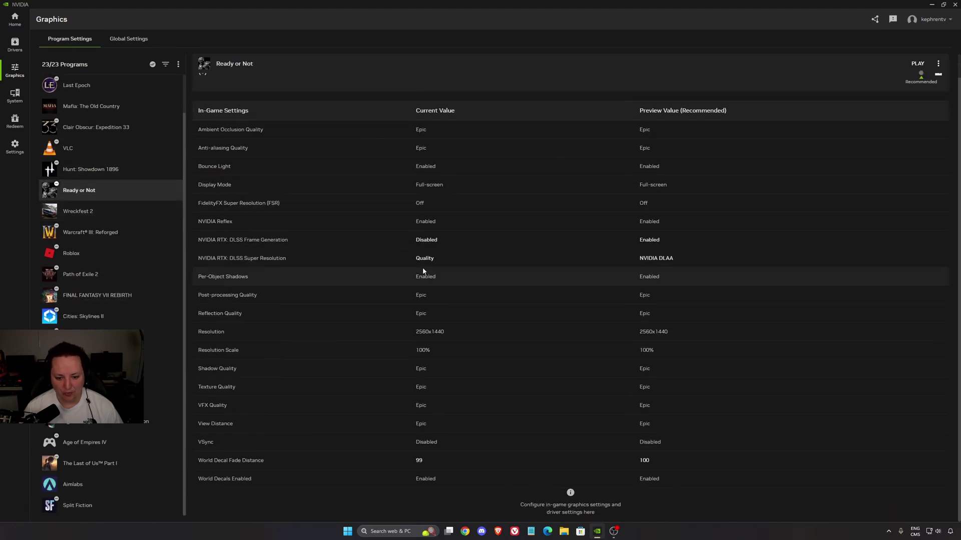
{"action": "left_click", "coordinate": [125, 40]}
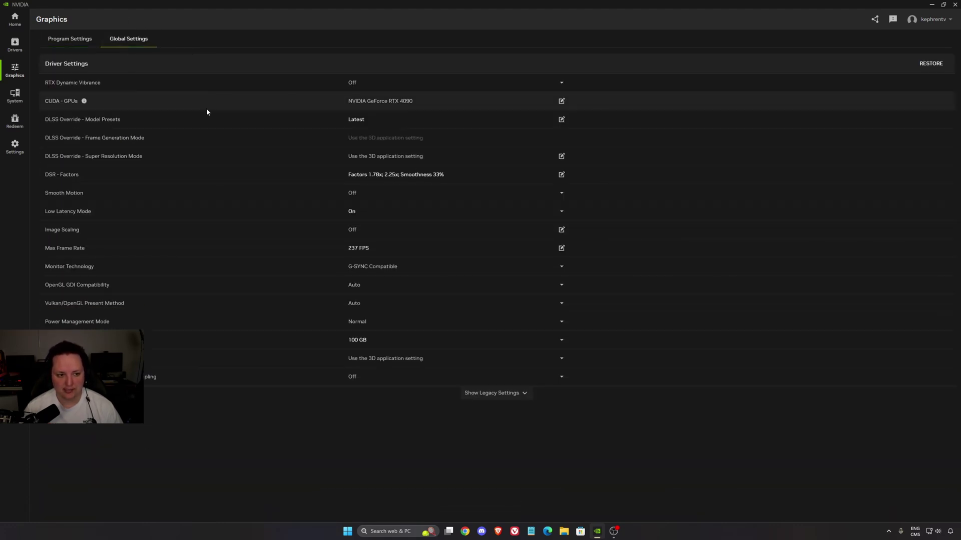
Set all DLSS Override model presets to Latest and apply them
{"action": "left_click", "coordinate": [405, 120]}
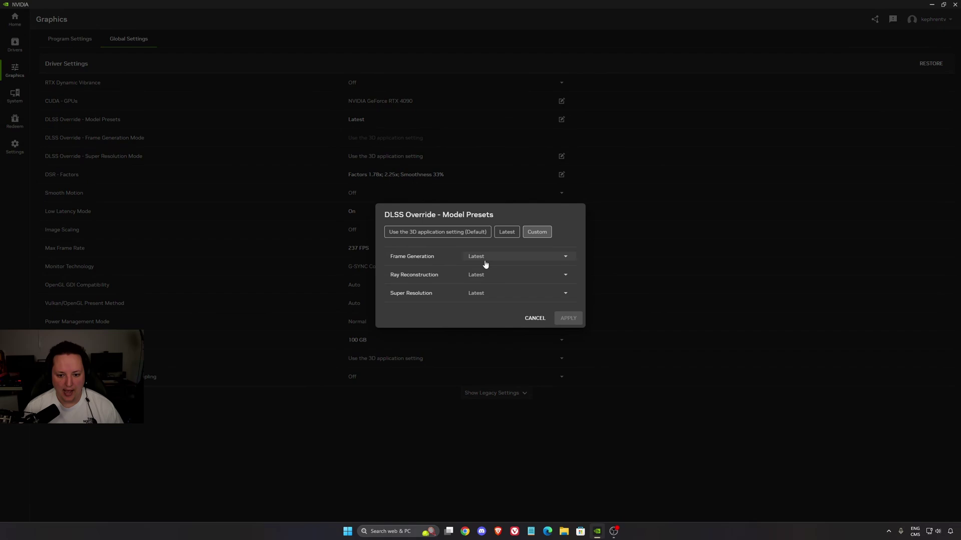
{"action": "left_click", "coordinate": [470, 233]}
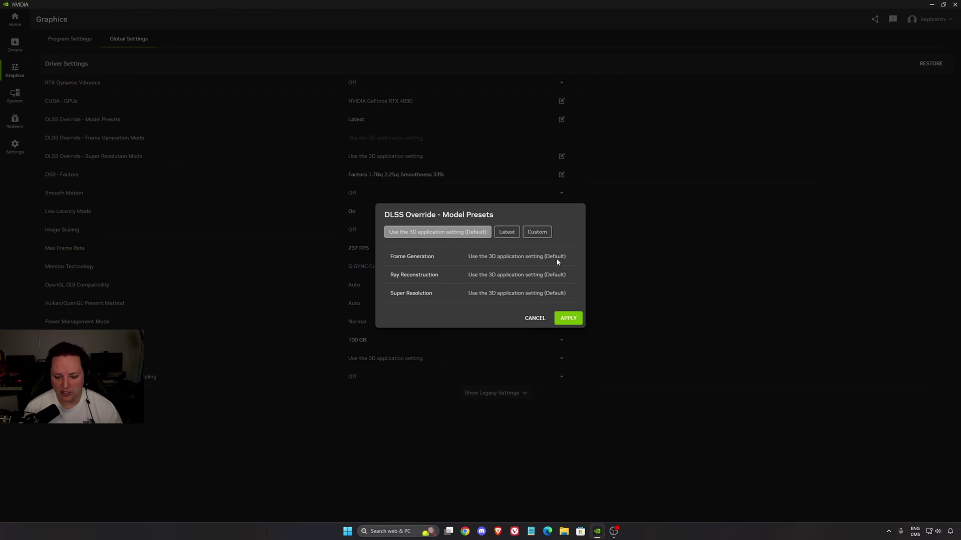
{"action": "left_click", "coordinate": [507, 232]}
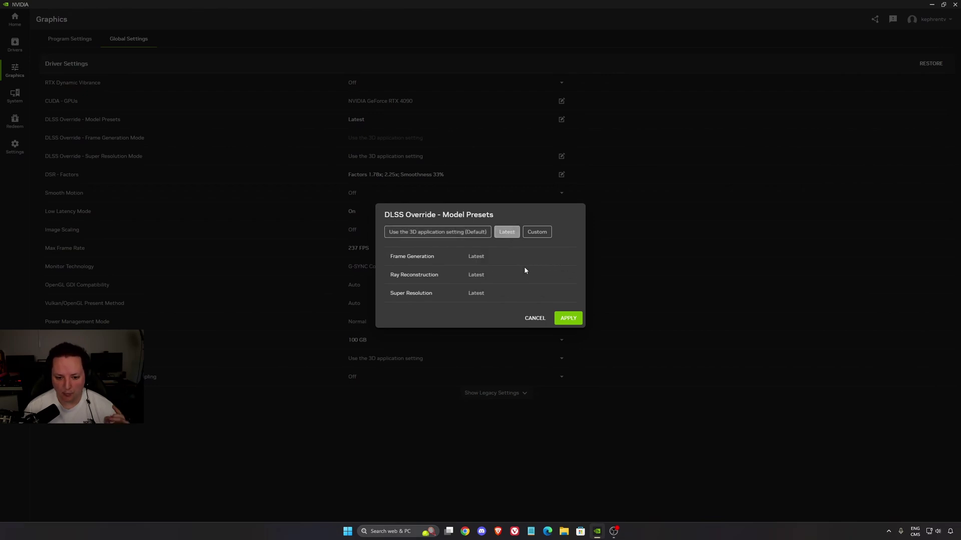
{"action": "left_click", "coordinate": [568, 319]}
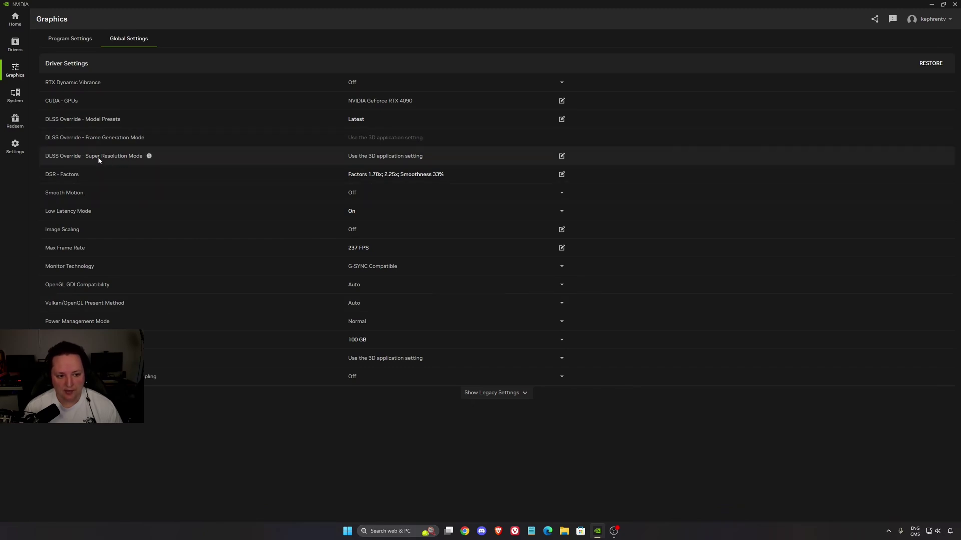
Set DLSS Super Resolution Mode override to Quality (67%)
{"action": "left_click", "coordinate": [327, 164]}
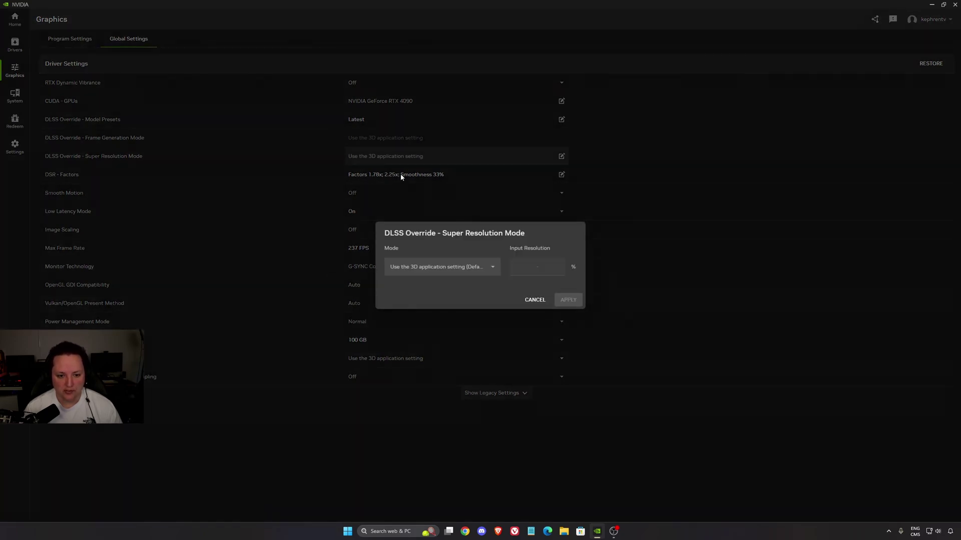
{"action": "left_click", "coordinate": [460, 268]}
{"action": "left_click", "coordinate": [410, 321]}
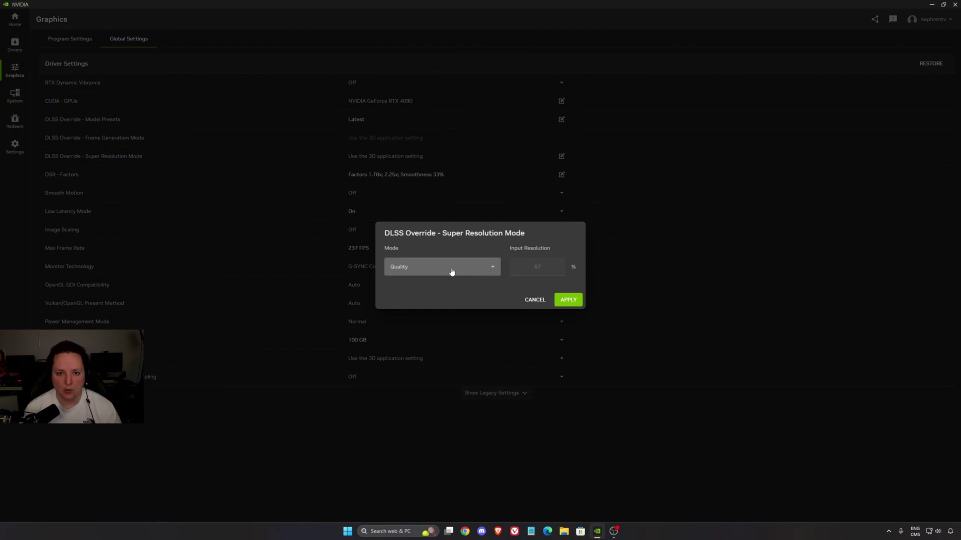
{"action": "left_click", "coordinate": [557, 302]}
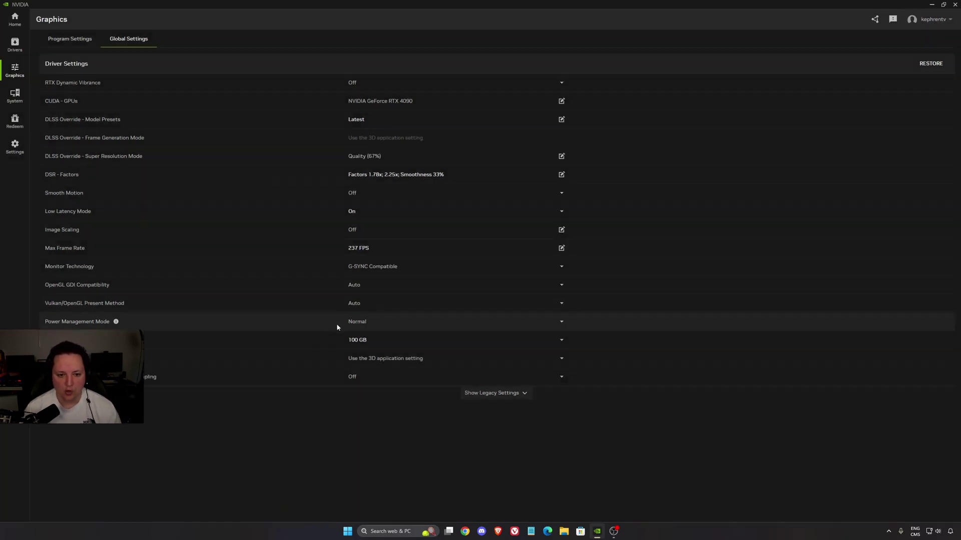
Change the Super Resolution override to a Custom 80% input resolution
{"action": "left_click", "coordinate": [398, 158]}
{"action": "left_click", "coordinate": [463, 276]}
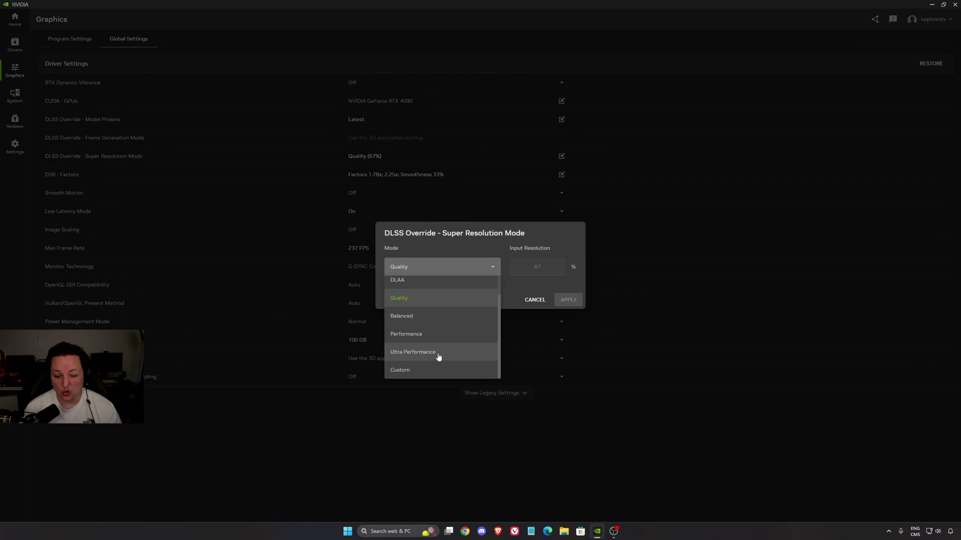
{"action": "left_click", "coordinate": [425, 370]}
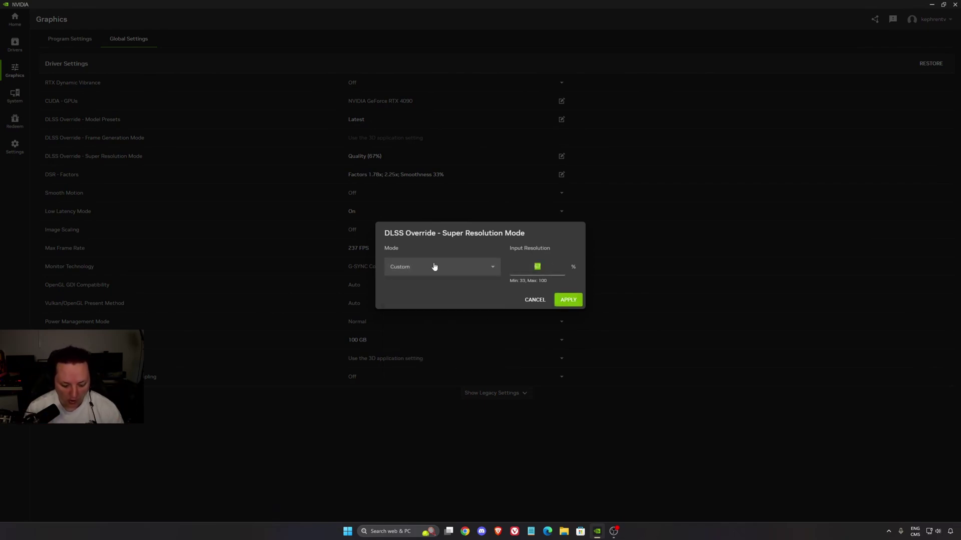
{"action": "type", "text": "80"}
{"action": "left_click", "coordinate": [573, 301]}
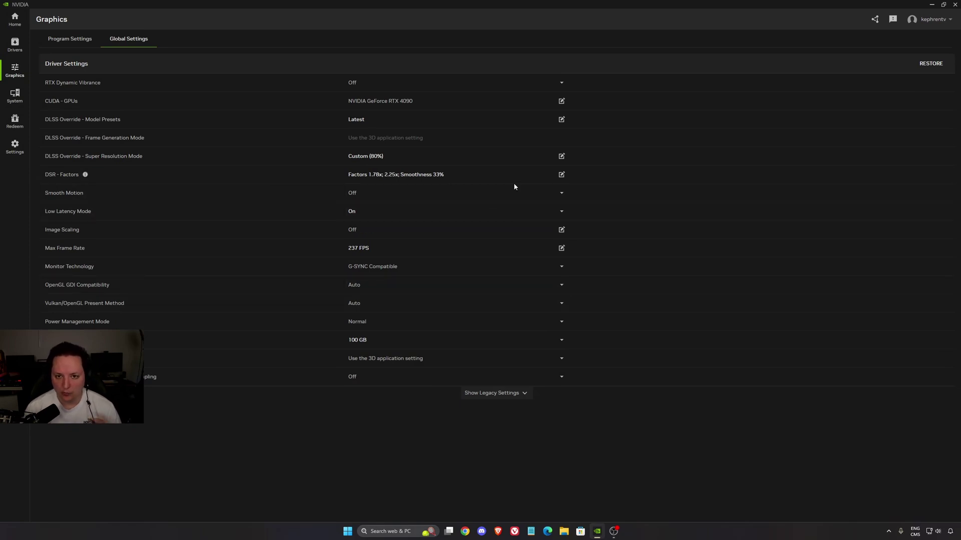
Revert Super Resolution Mode to Use the 3D application setting
{"action": "left_click", "coordinate": [431, 162]}
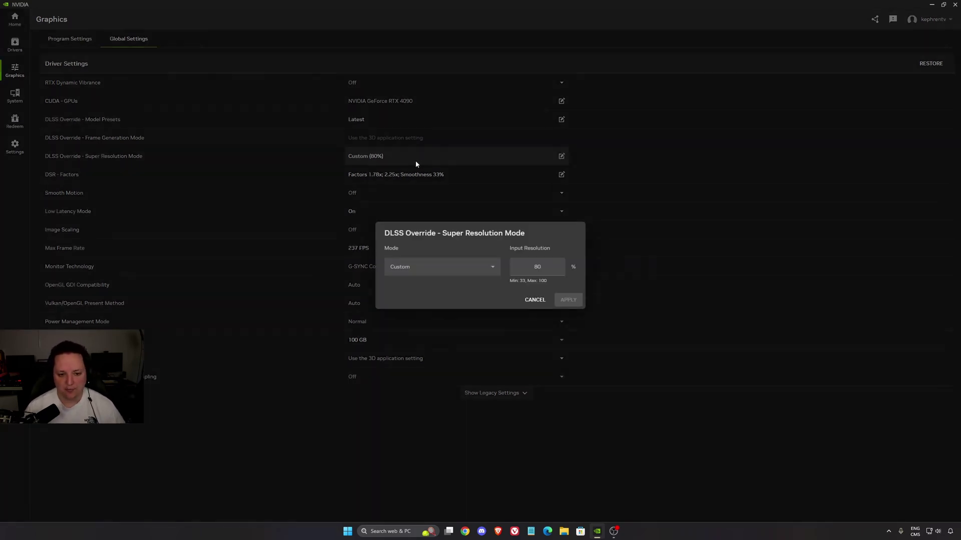
{"action": "left_click", "coordinate": [440, 268]}
{"action": "left_click", "coordinate": [433, 285]}
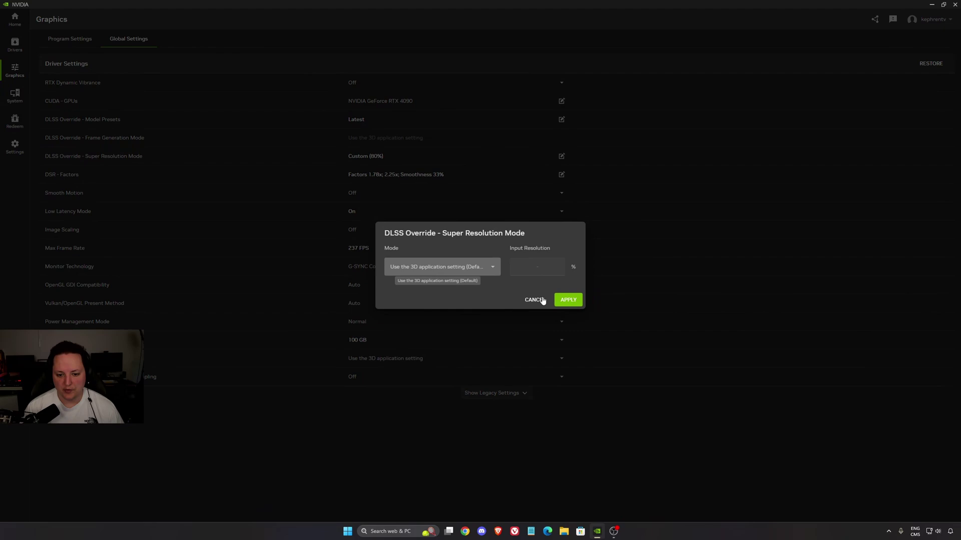
{"action": "left_click", "coordinate": [568, 299]}
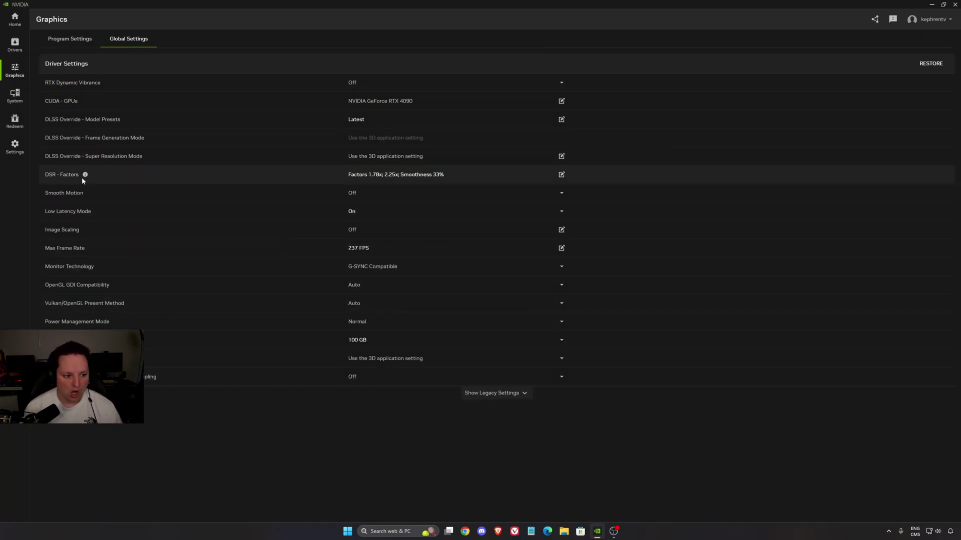
Review DSR factors 1.78x and 2.25x at 33% smoothness and cancel unchanged
{"action": "left_click", "coordinate": [445, 173]}
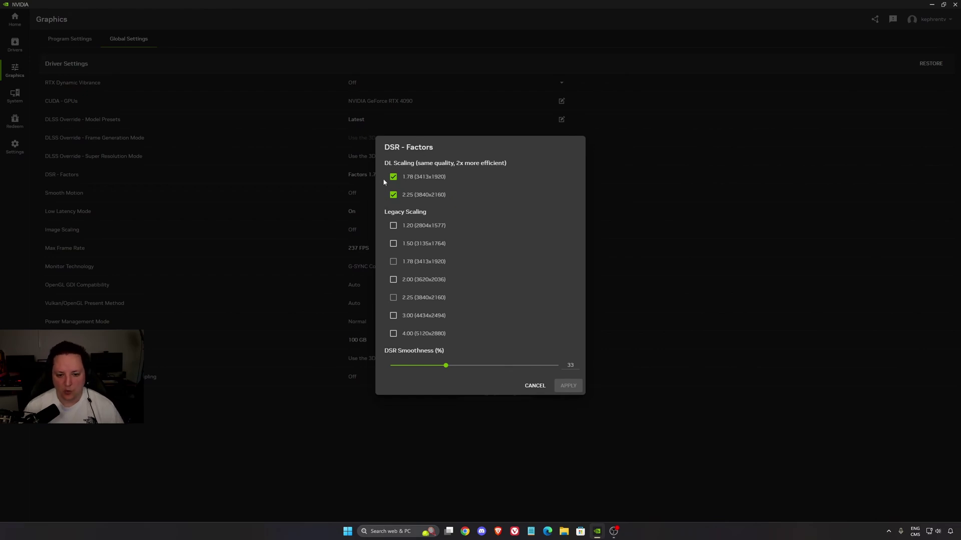
{"action": "left_click", "coordinate": [536, 385]}
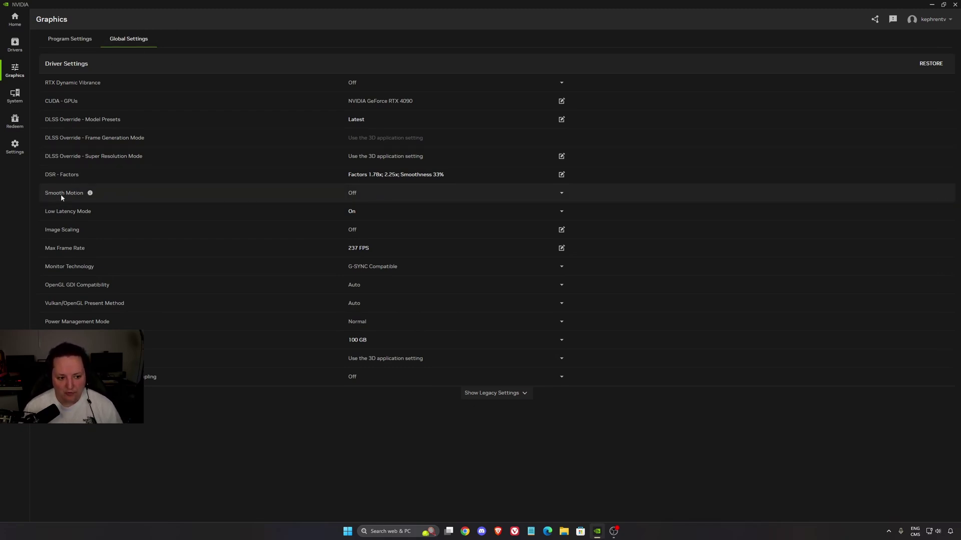
{"action": "left_click", "coordinate": [69, 39]}
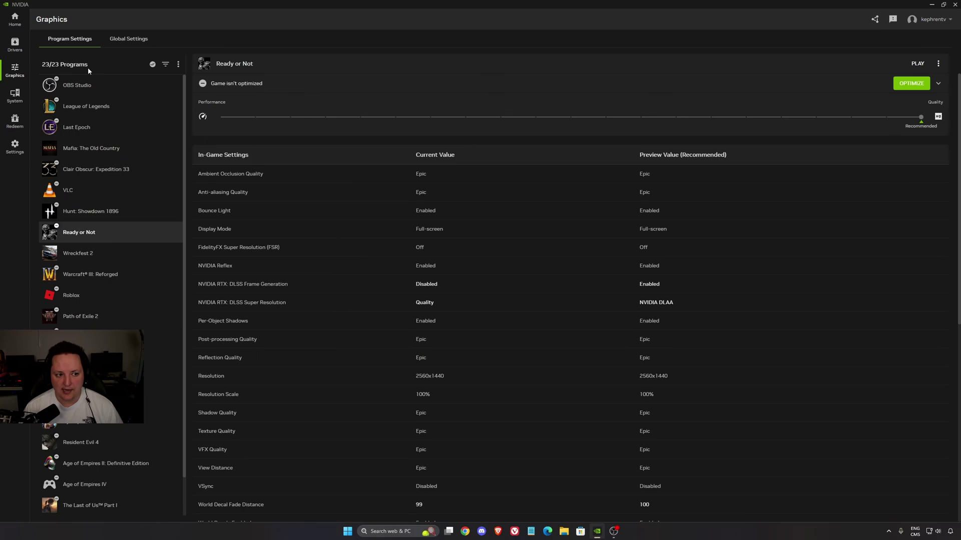
{"action": "scroll", "coordinate": [150, 190], "scroll_direction": "down", "scroll_amount": 2}
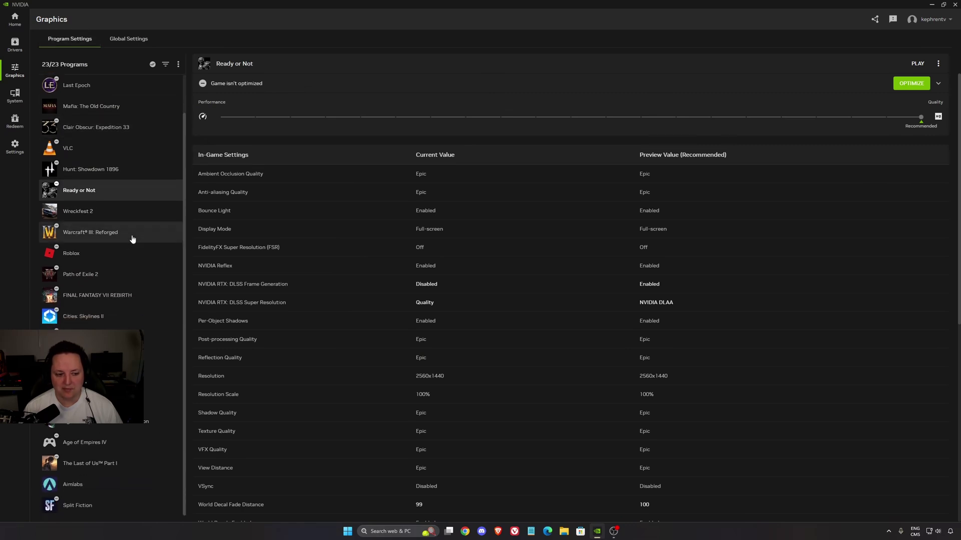
{"action": "left_click", "coordinate": [103, 213]}
{"action": "left_click", "coordinate": [129, 38]}
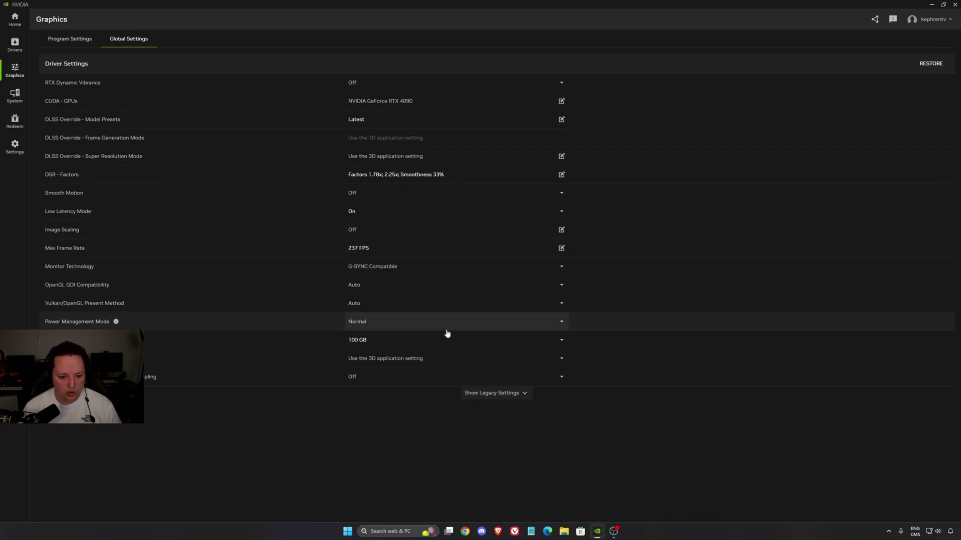
Keep Power Management Mode at Normal (Default) and check the 100 GB shader cache size options
{"action": "left_click", "coordinate": [389, 326]}
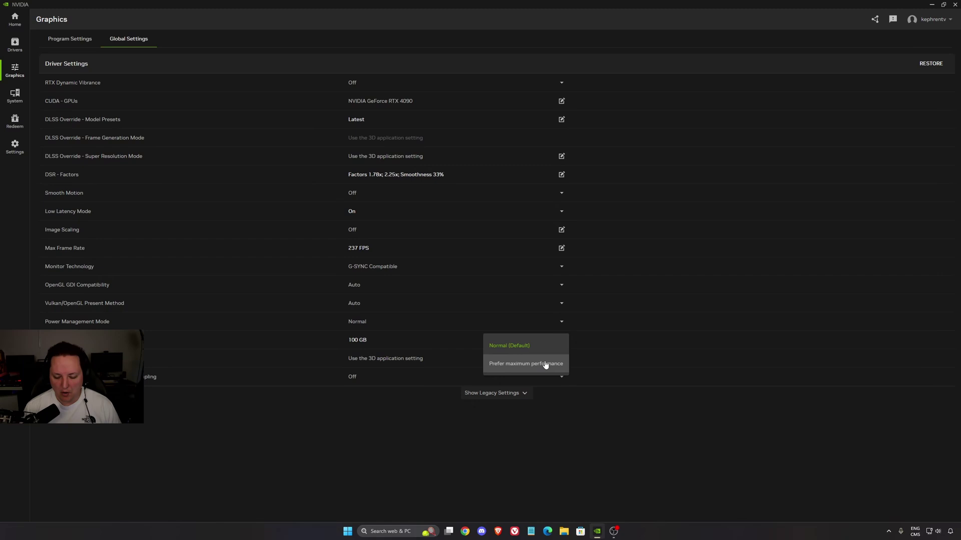
{"action": "left_click", "coordinate": [551, 346]}
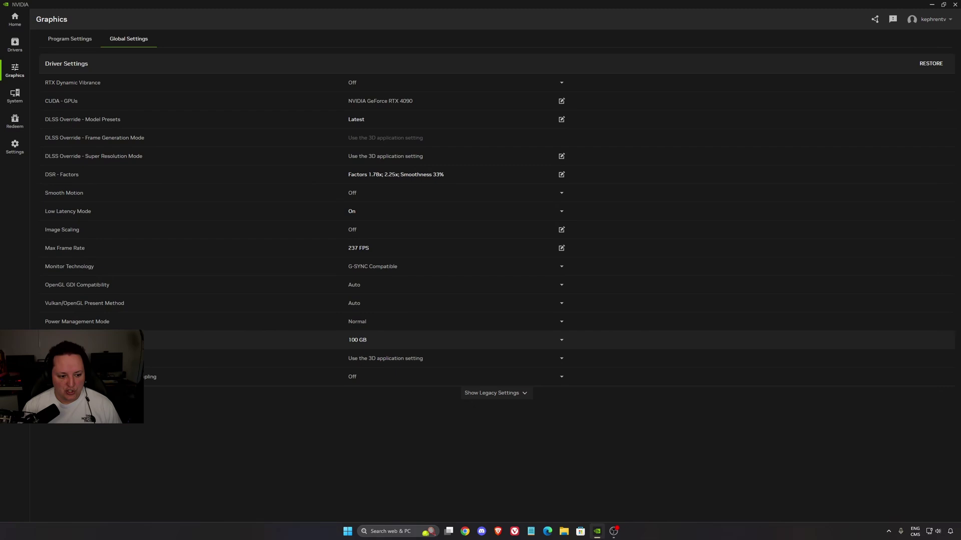
{"action": "left_click", "coordinate": [325, 345]}
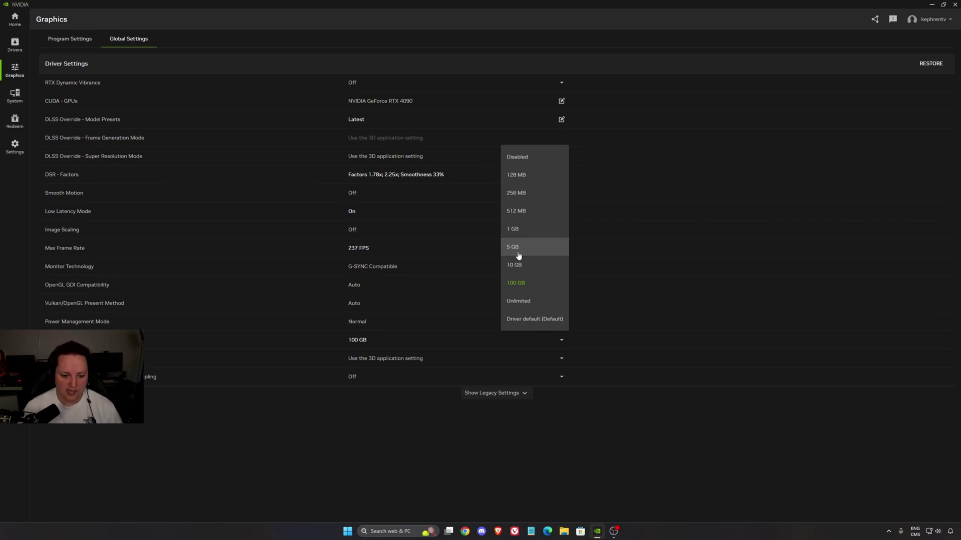
Keep shader cache at 100 GB, reveal the legacy driver settings, and scroll back to the top
{"action": "left_click", "coordinate": [330, 431]}
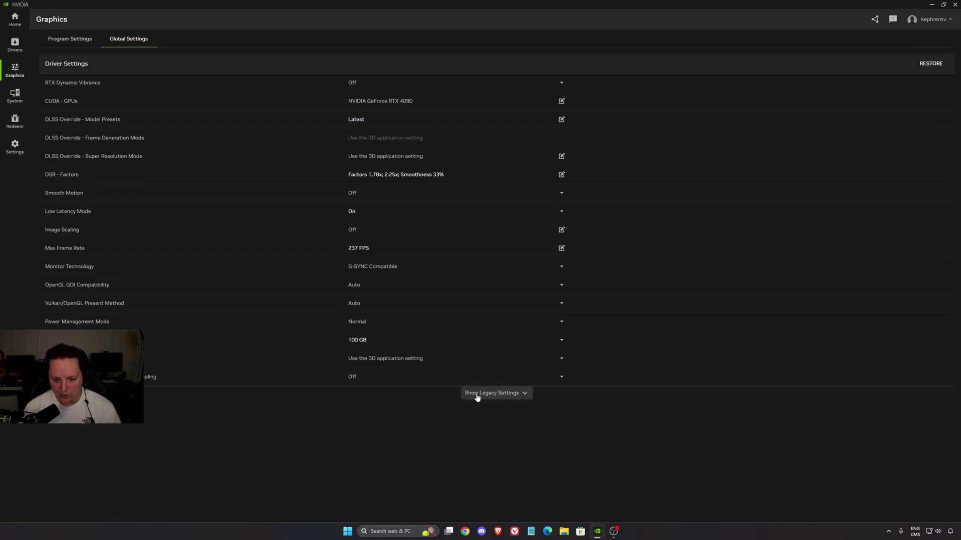
{"action": "left_click", "coordinate": [507, 398]}
{"action": "scroll", "coordinate": [517, 414], "scroll_direction": "down", "scroll_amount": 1}
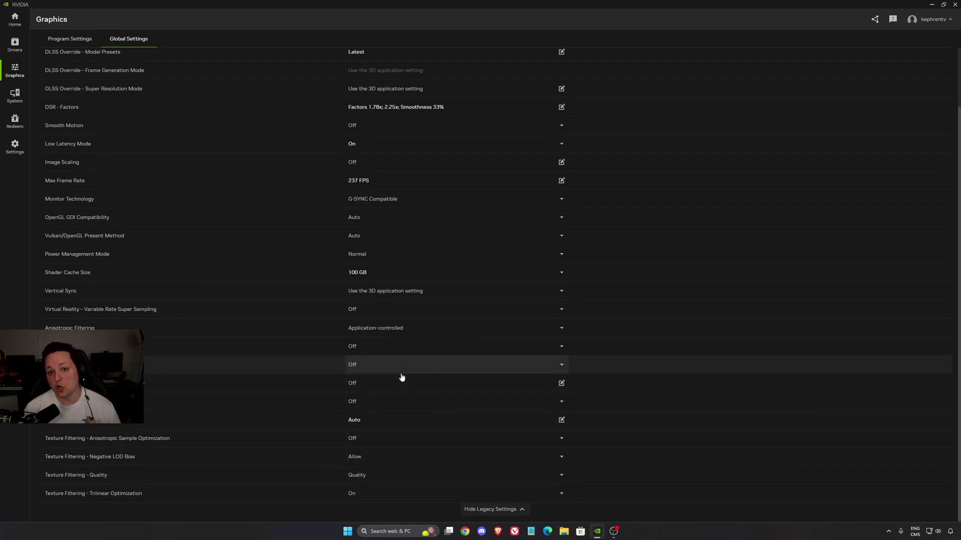
{"action": "scroll", "coordinate": [379, 293], "scroll_direction": "up", "scroll_amount": 1}
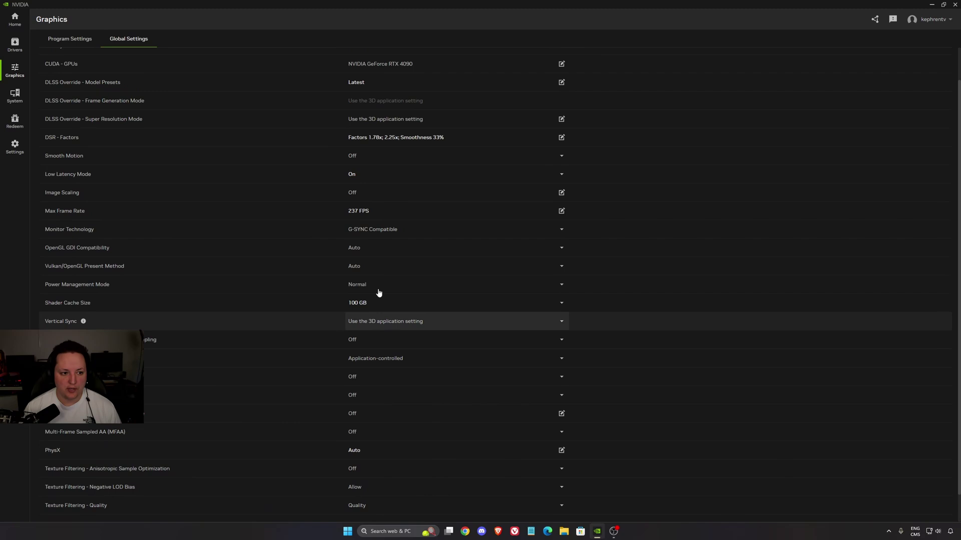
{"action": "scroll", "coordinate": [379, 293], "scroll_direction": "up", "scroll_amount": 2}
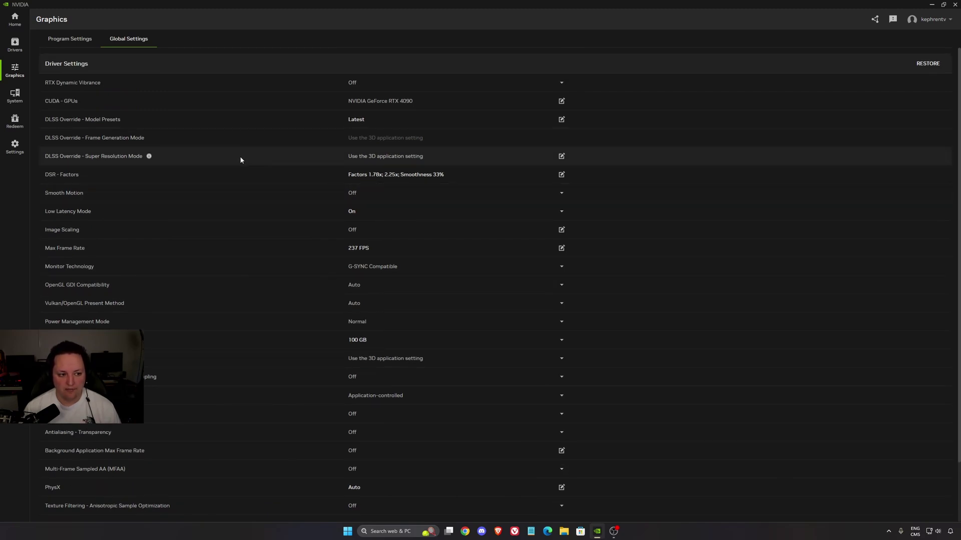
On System Displays, review G-SYNC settings for full screen and windowed without changing them
{"action": "left_click", "coordinate": [15, 95]}
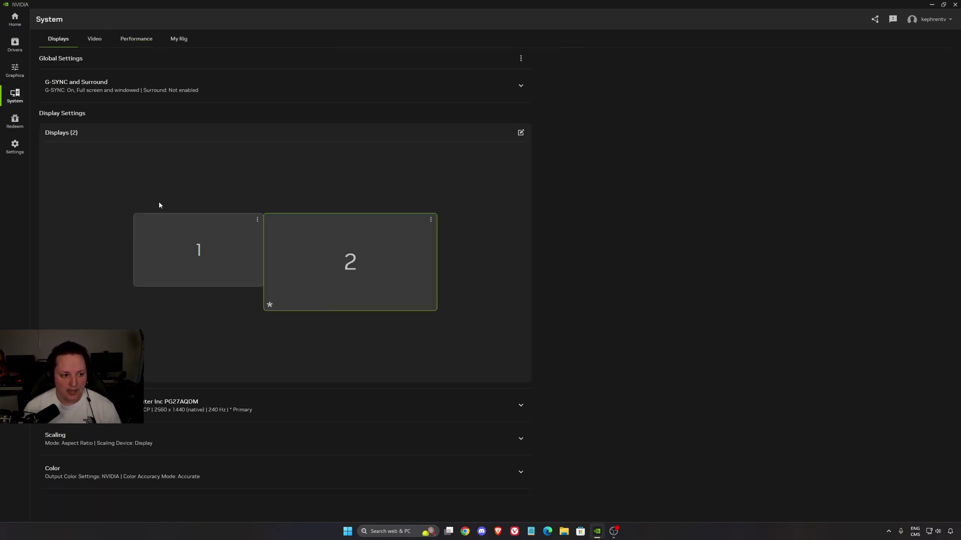
{"action": "left_click", "coordinate": [165, 87]}
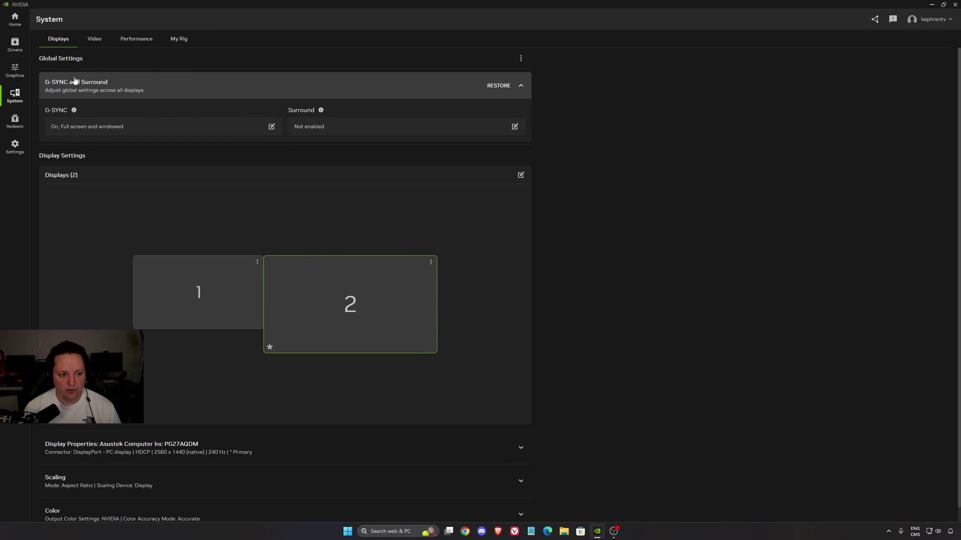
{"action": "left_click", "coordinate": [131, 131]}
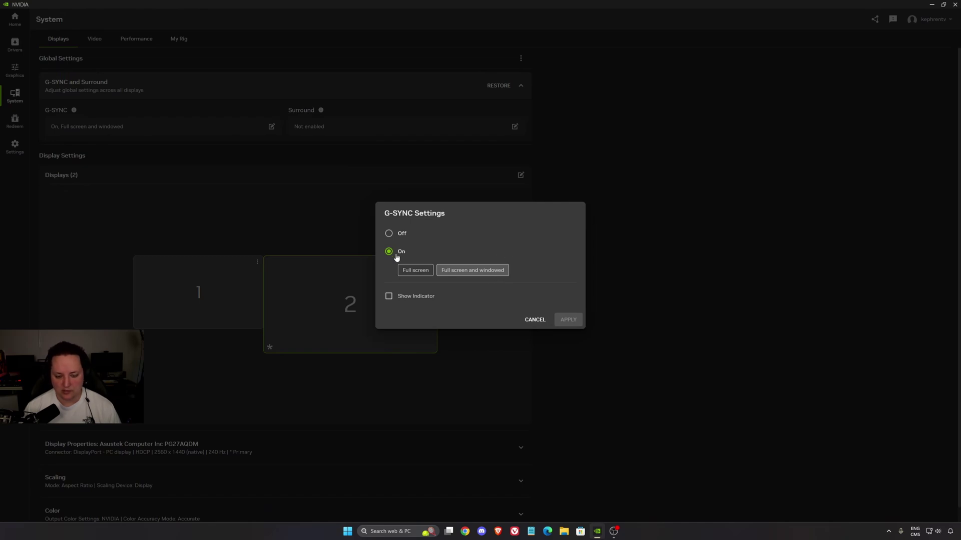
{"action": "left_click", "coordinate": [535, 320]}
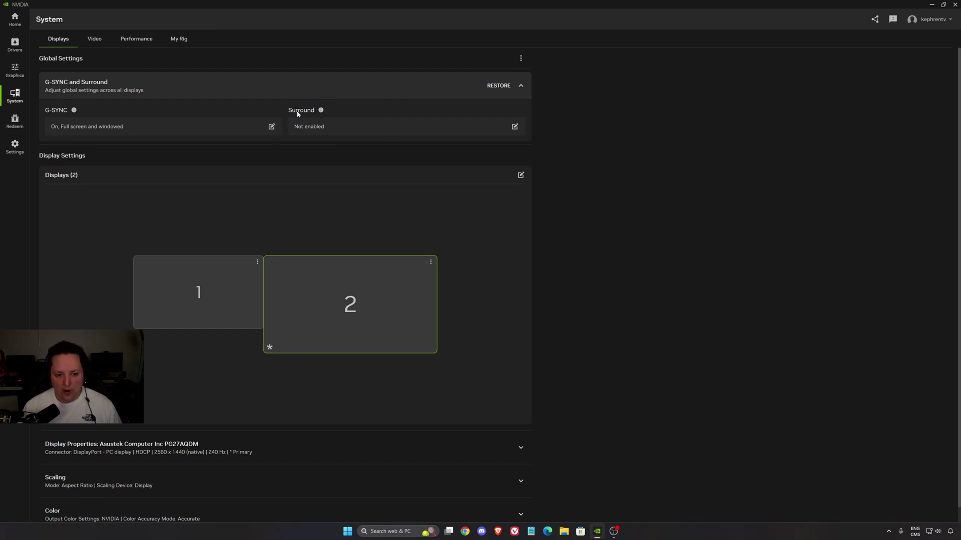
{"action": "left_click", "coordinate": [313, 125]}
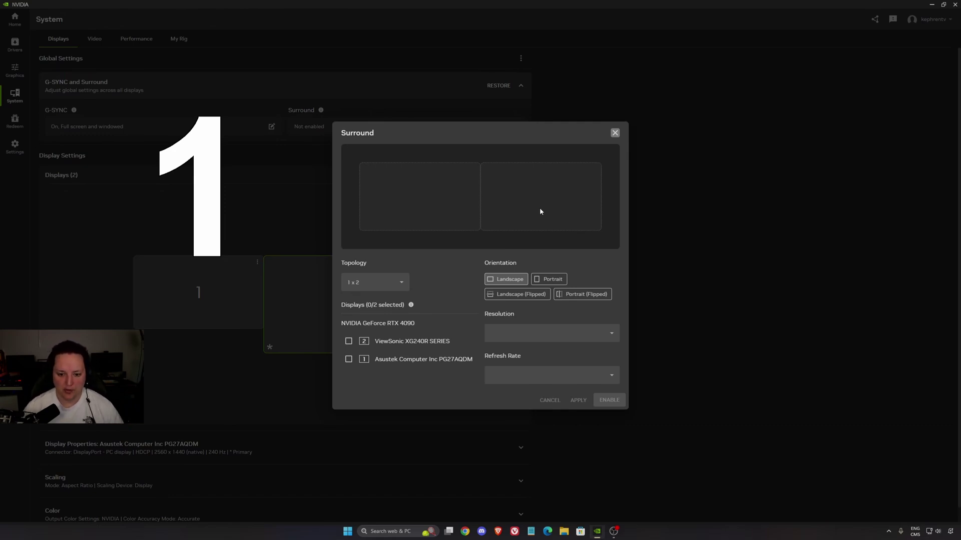
{"action": "left_click", "coordinate": [615, 132]}
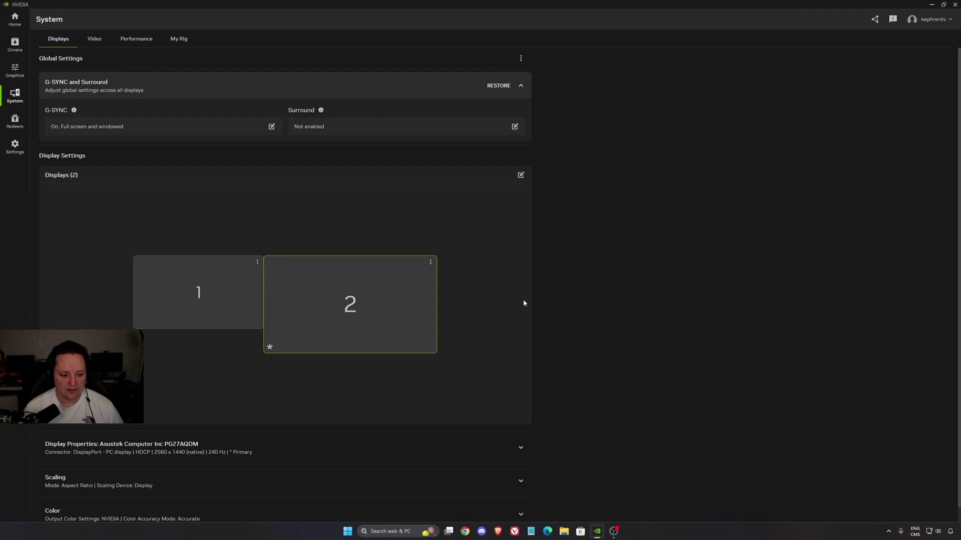
Expand Display Properties for the PG27AQDM monitor and check refresh rates, keeping 240 Hz
{"action": "left_click", "coordinate": [298, 453]}
{"action": "scroll", "coordinate": [629, 378], "scroll_direction": "down", "scroll_amount": 3}
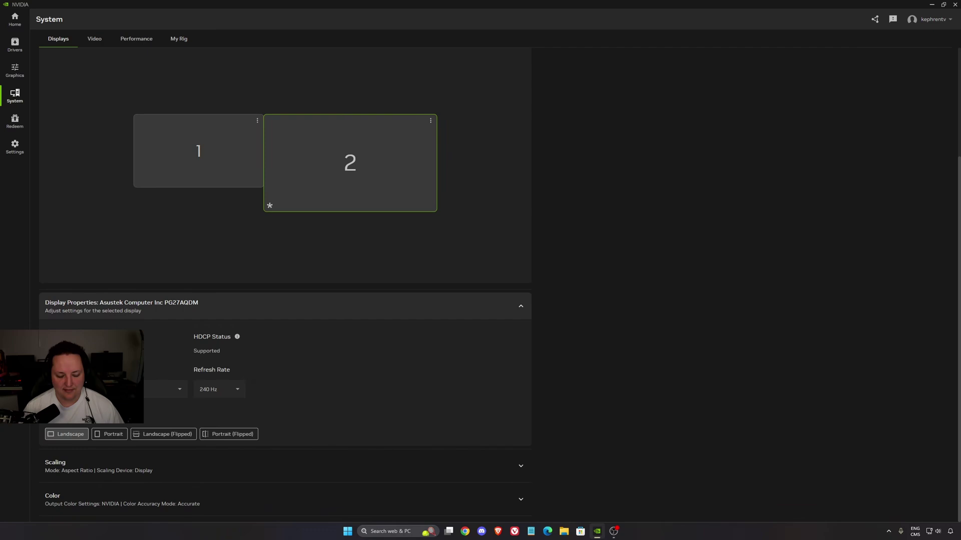
{"action": "left_click", "coordinate": [224, 391]}
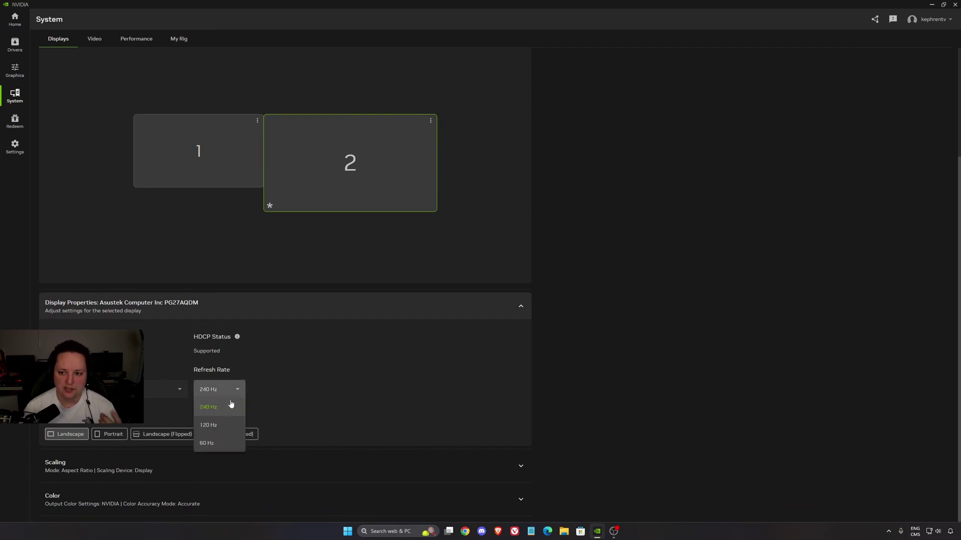
{"action": "left_click", "coordinate": [338, 395]}
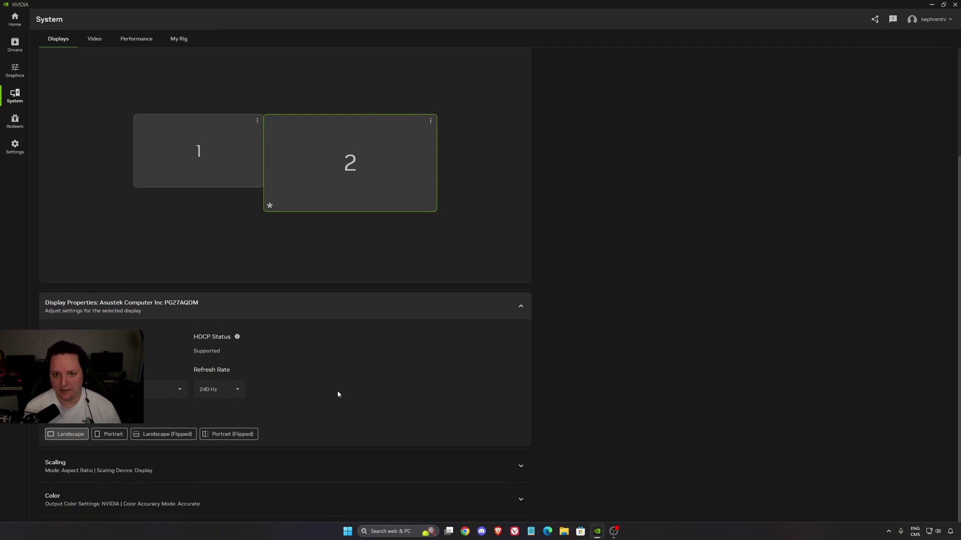
{"action": "left_click", "coordinate": [220, 390]}
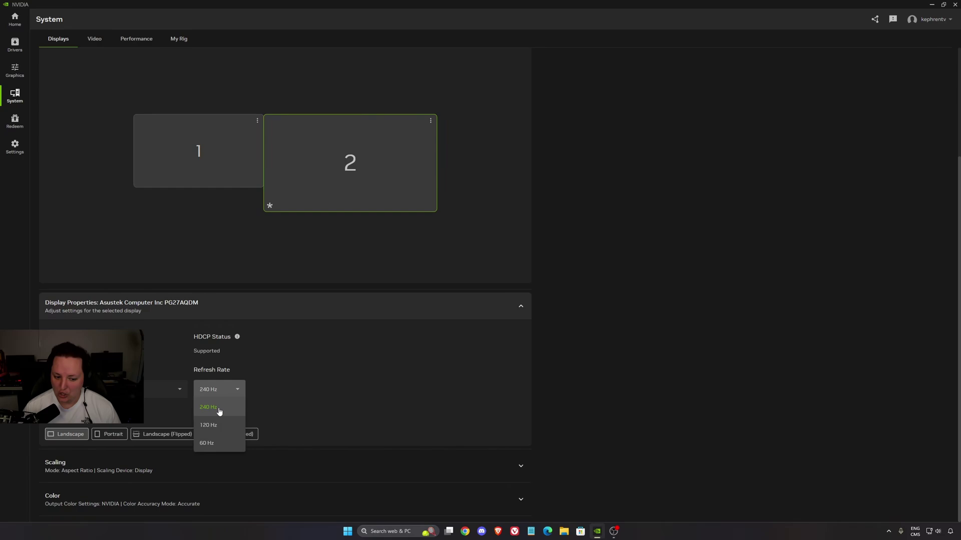
{"action": "left_click", "coordinate": [395, 369]}
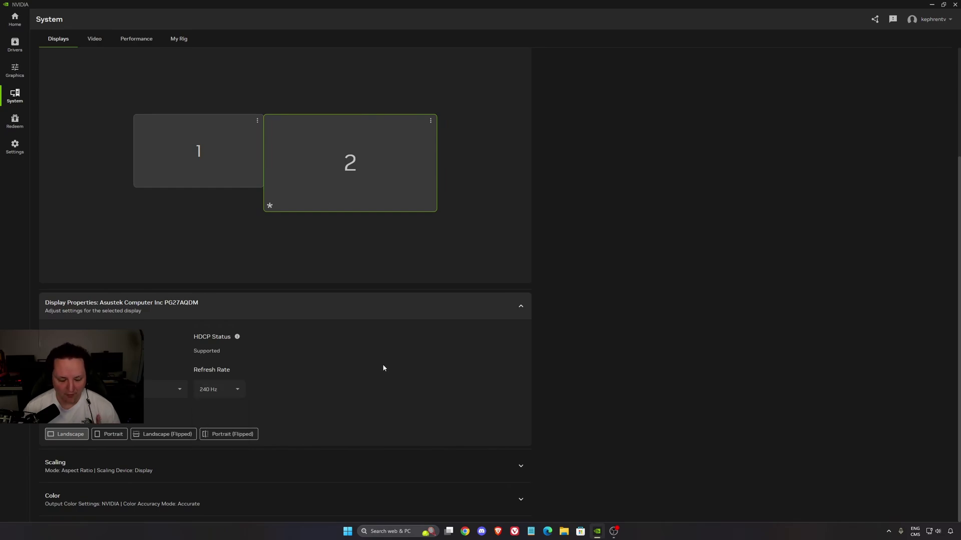
Set Output Color Depth to 10 bpc and keep Output Dynamic Range at Full
{"action": "left_click", "coordinate": [226, 466]}
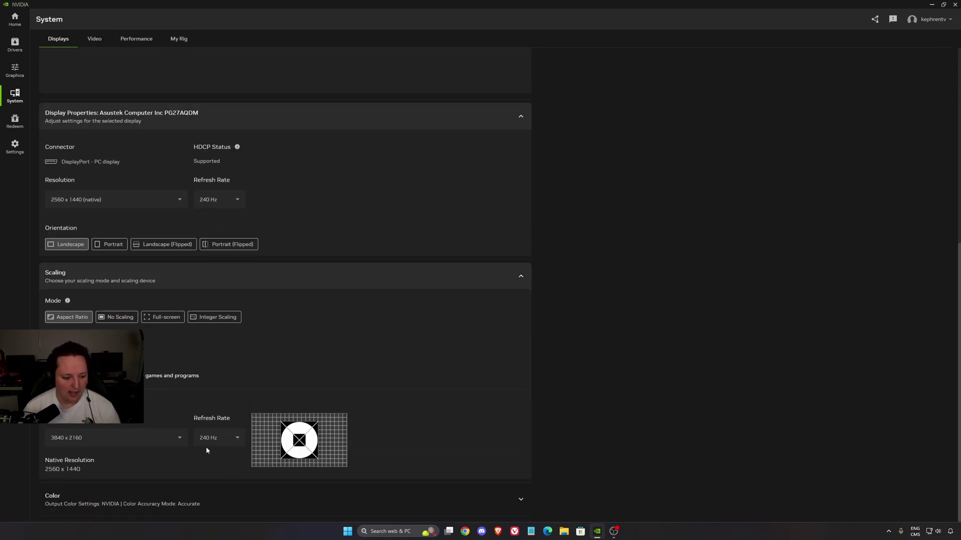
{"action": "left_click", "coordinate": [161, 504]}
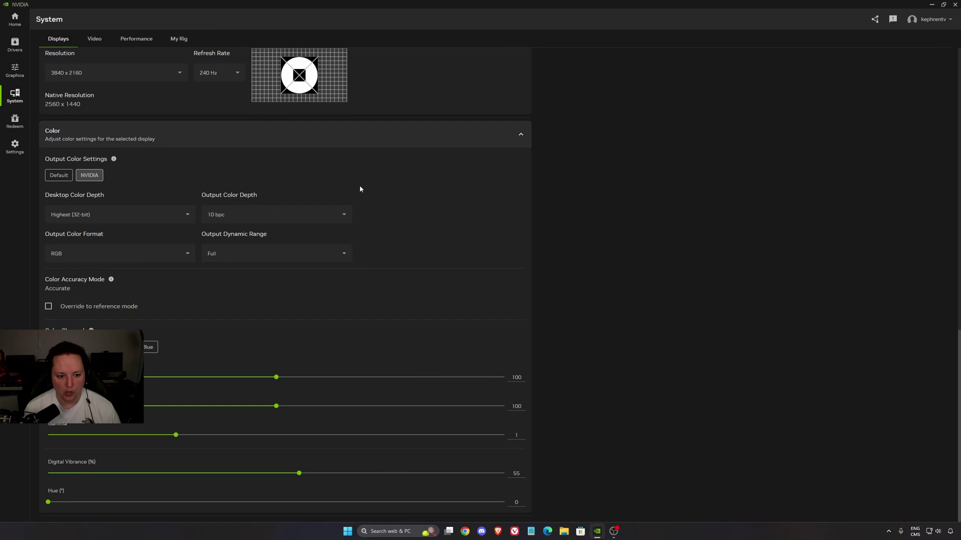
{"action": "left_click", "coordinate": [273, 215]}
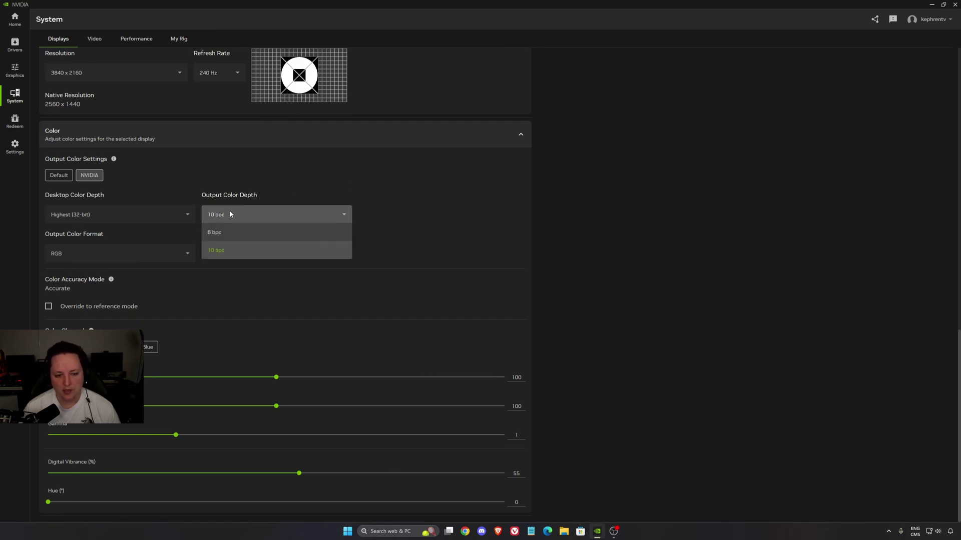
{"action": "left_click", "coordinate": [260, 251]}
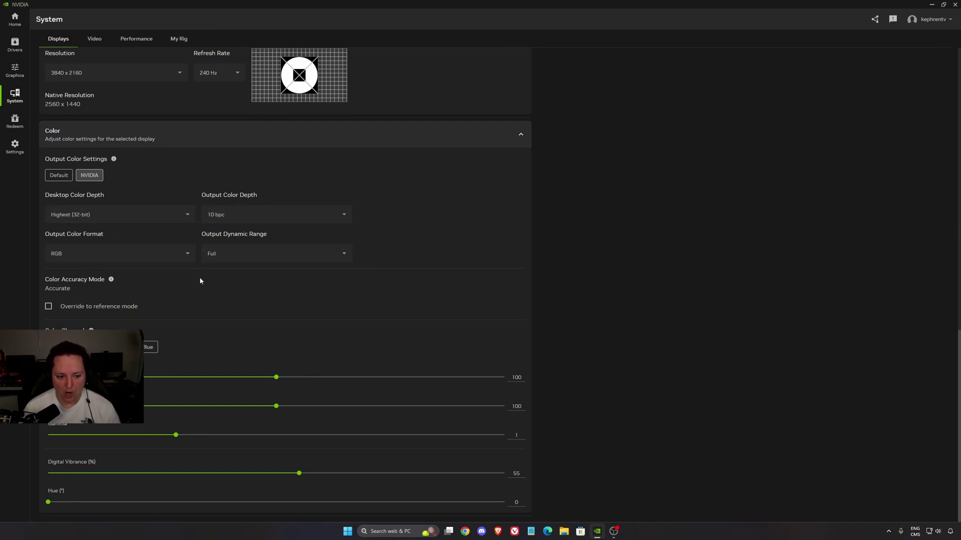
{"action": "left_click", "coordinate": [313, 256]}
{"action": "left_click", "coordinate": [259, 238]}
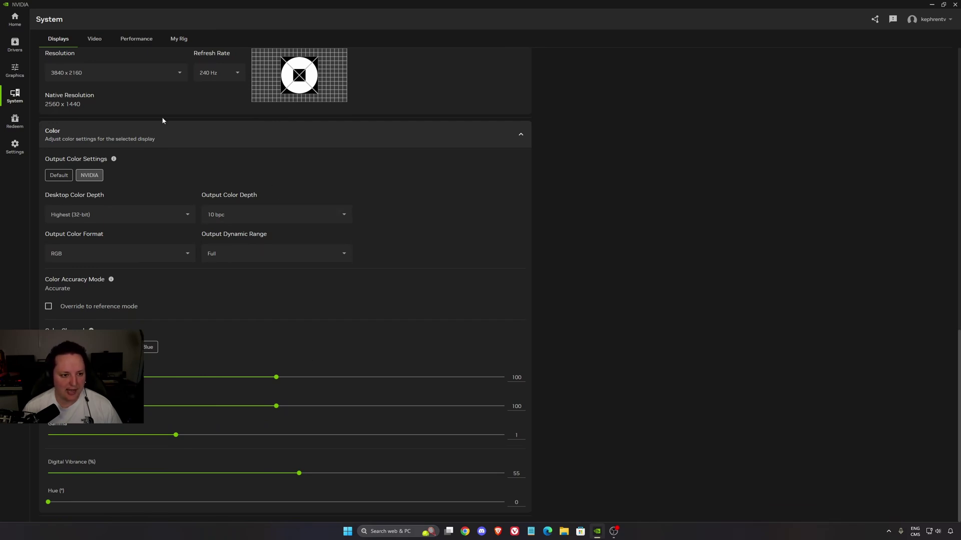
{"action": "left_click", "coordinate": [101, 42]}
Show the Performance page's GPU limits, with power maximum at 133%
{"action": "left_click", "coordinate": [125, 41]}
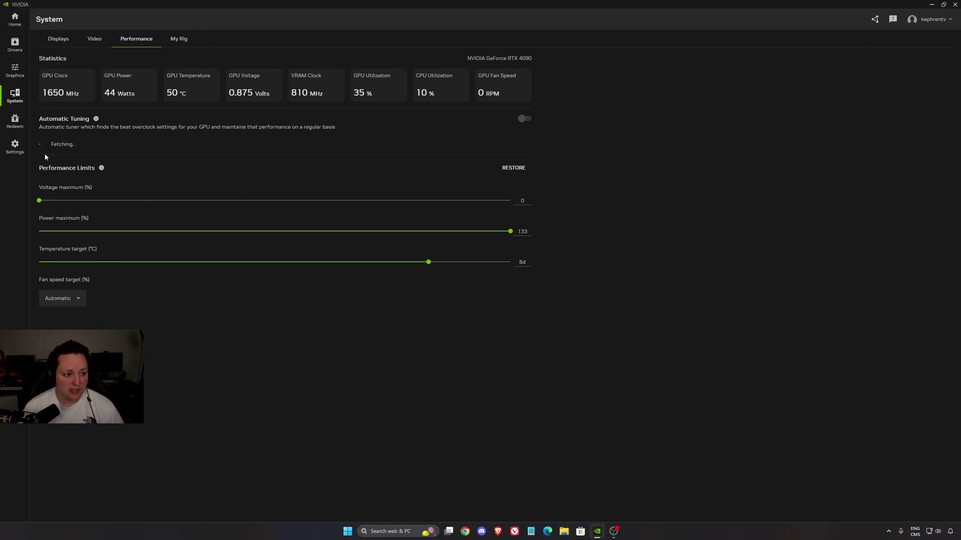
Enable the NVIDIA overlay in Settings Features and launch it with Alt+Z
{"action": "left_click", "coordinate": [15, 147]}
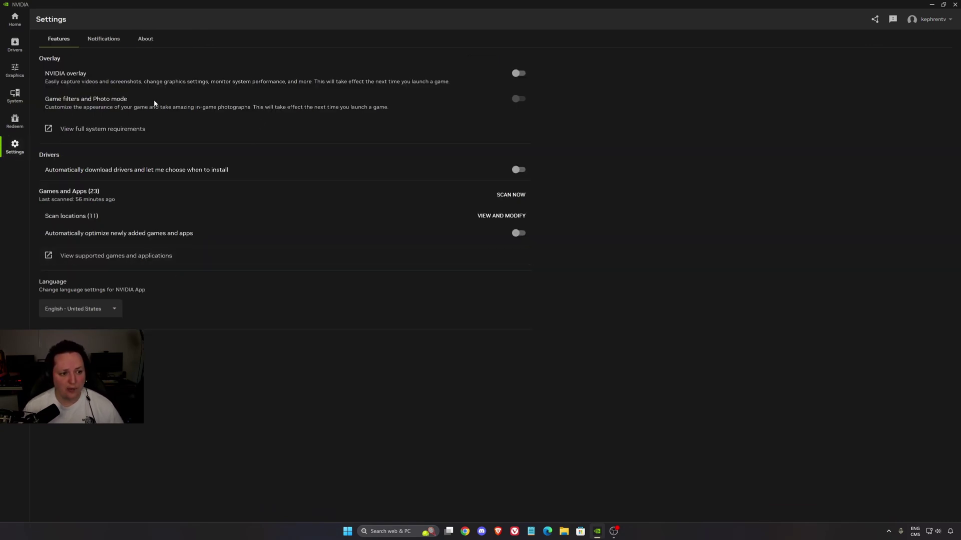
{"action": "left_click", "coordinate": [519, 73]}
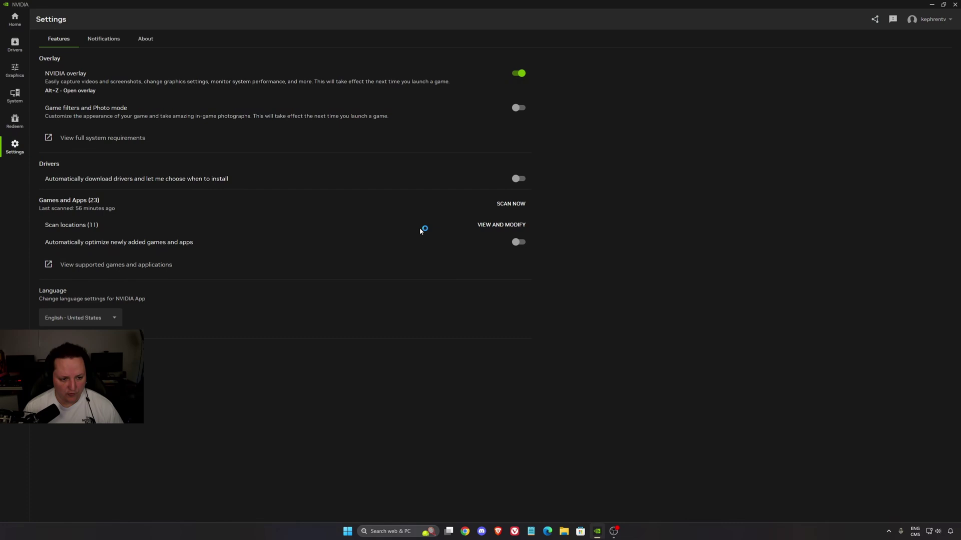
{"action": "key", "text": "alt+z"}
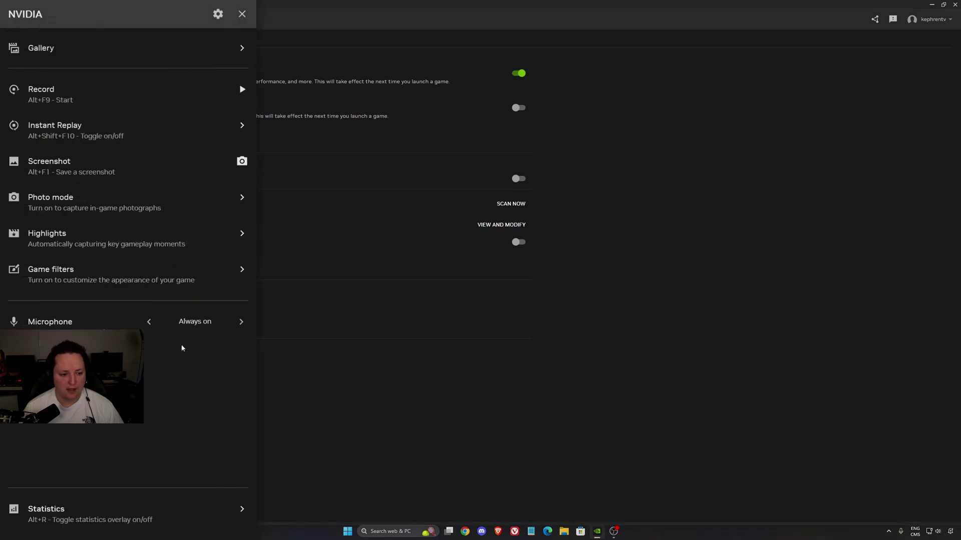
Cycle the overlay statistics view through Advanced and Basic, then hide the HUD and close it
{"action": "left_click", "coordinate": [93, 507]}
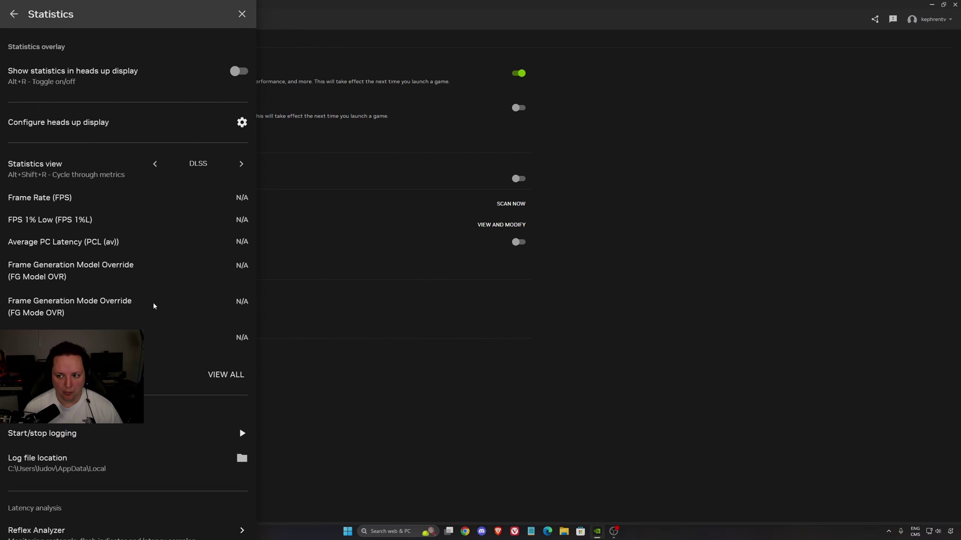
{"action": "left_click", "coordinate": [156, 165]}
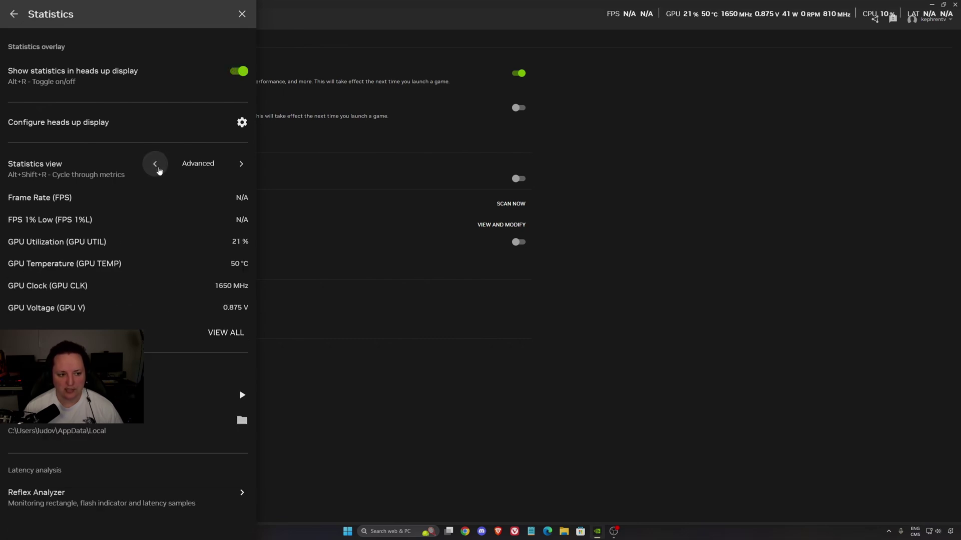
{"action": "left_click", "coordinate": [156, 165]}
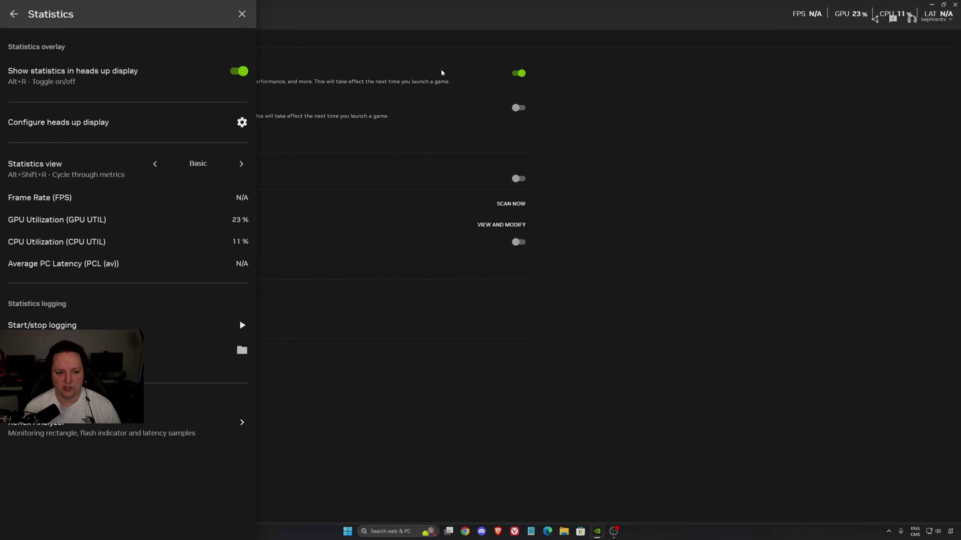
{"action": "left_click", "coordinate": [242, 71]}
{"action": "left_click", "coordinate": [242, 14]}
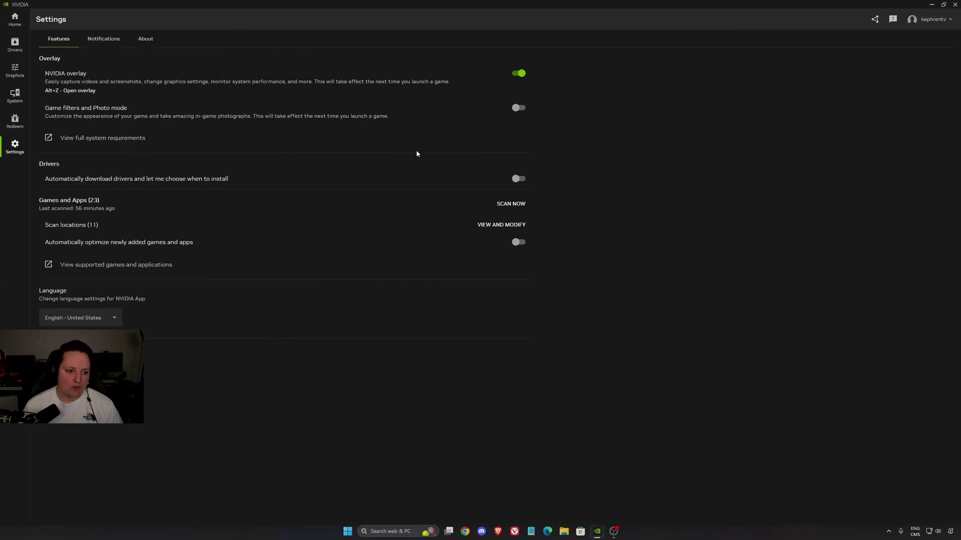
{"action": "left_click", "coordinate": [518, 75]}
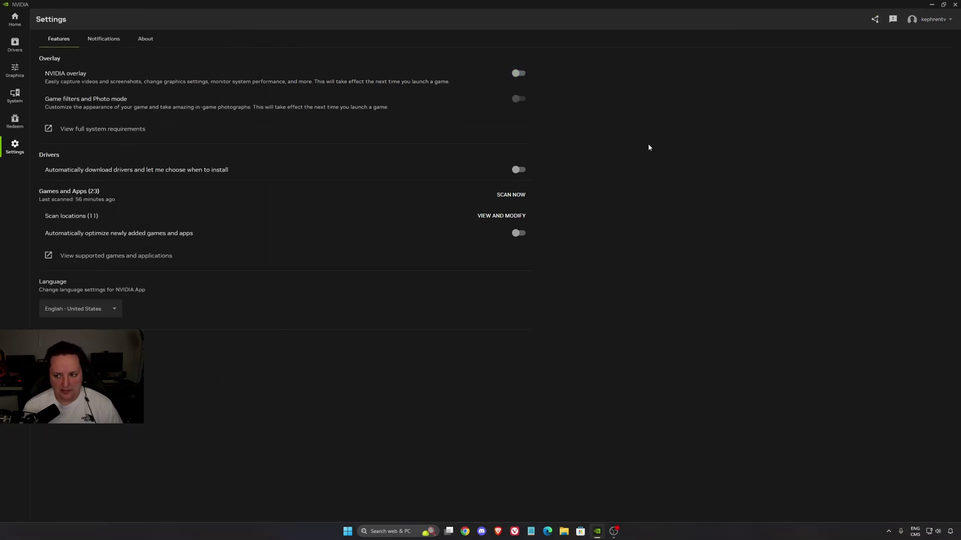